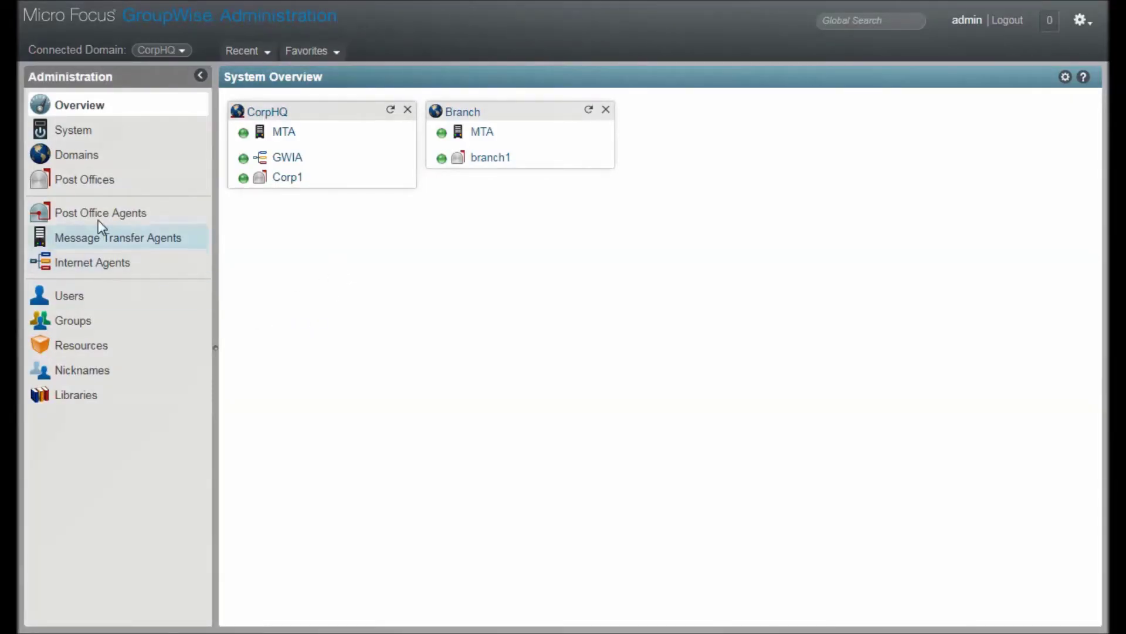
# Show the Message Transfer Agents list in the Administration console.
pyautogui.click(78, 242)
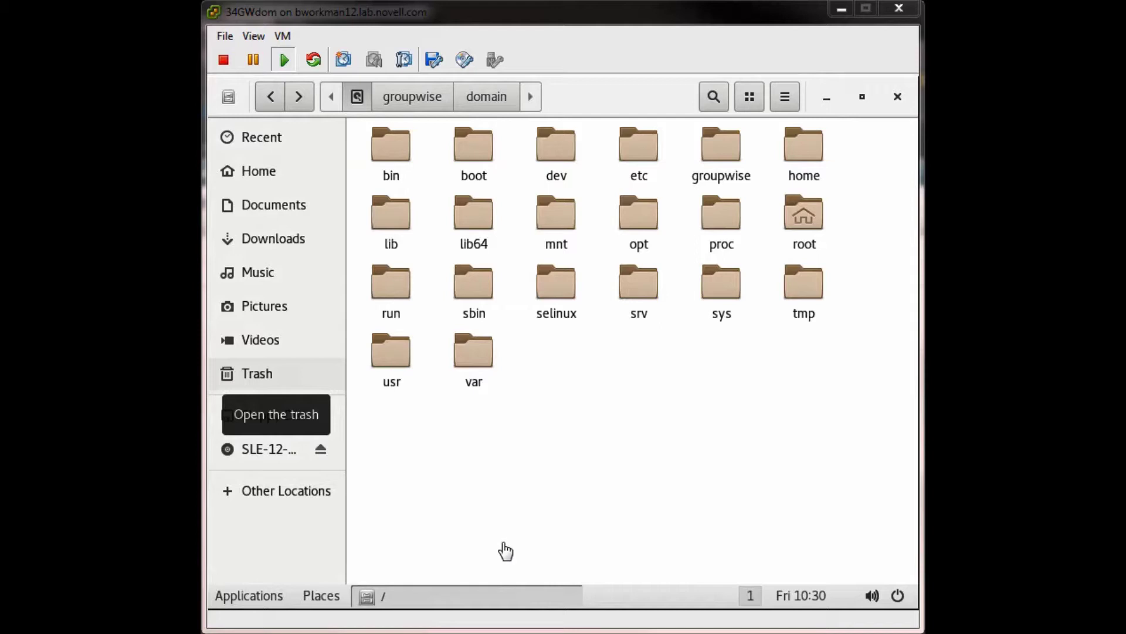
# Open the groupwise/domain folder in the VM's file browser to list its agent files.
pyautogui.click(717, 429)
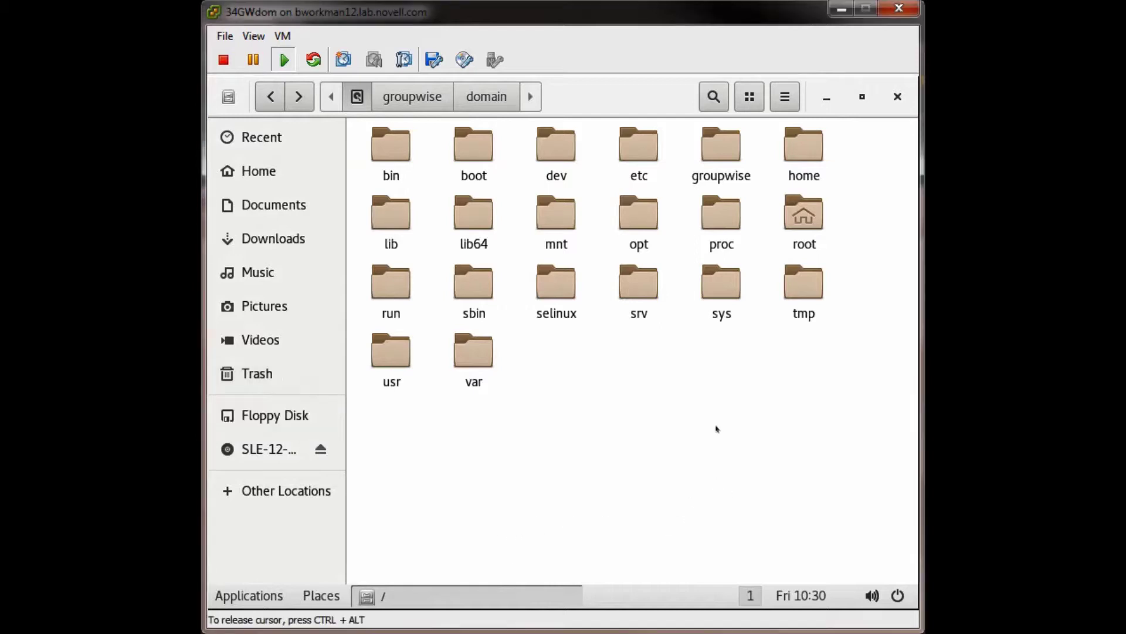
pyautogui.click(716, 155)
pyautogui.doubleClick(716, 155)
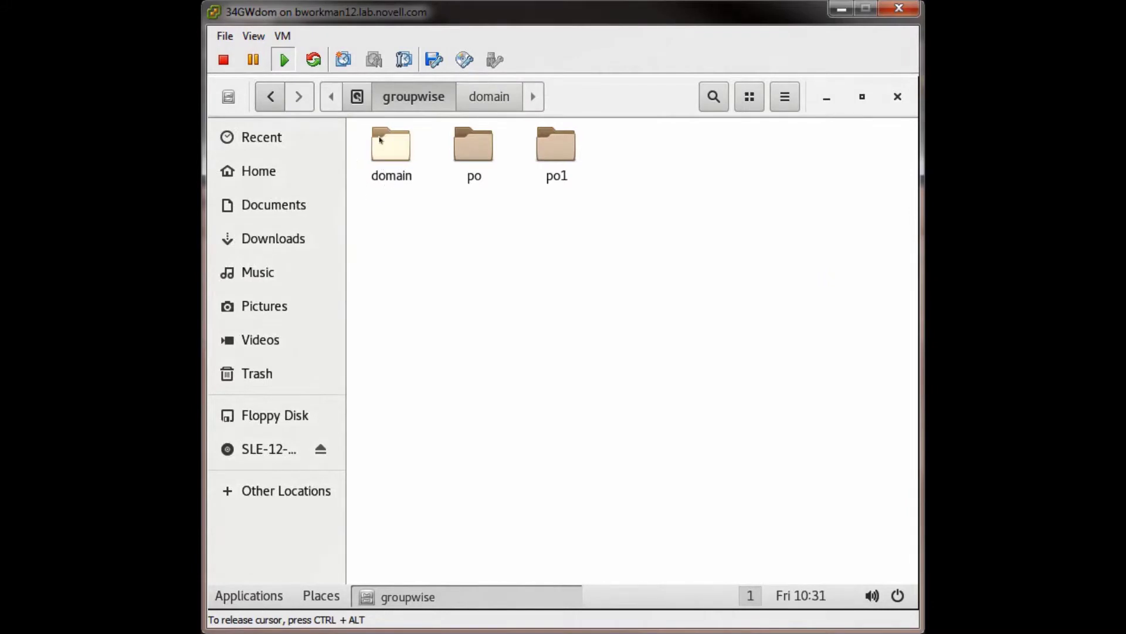
pyautogui.doubleClick(386, 163)
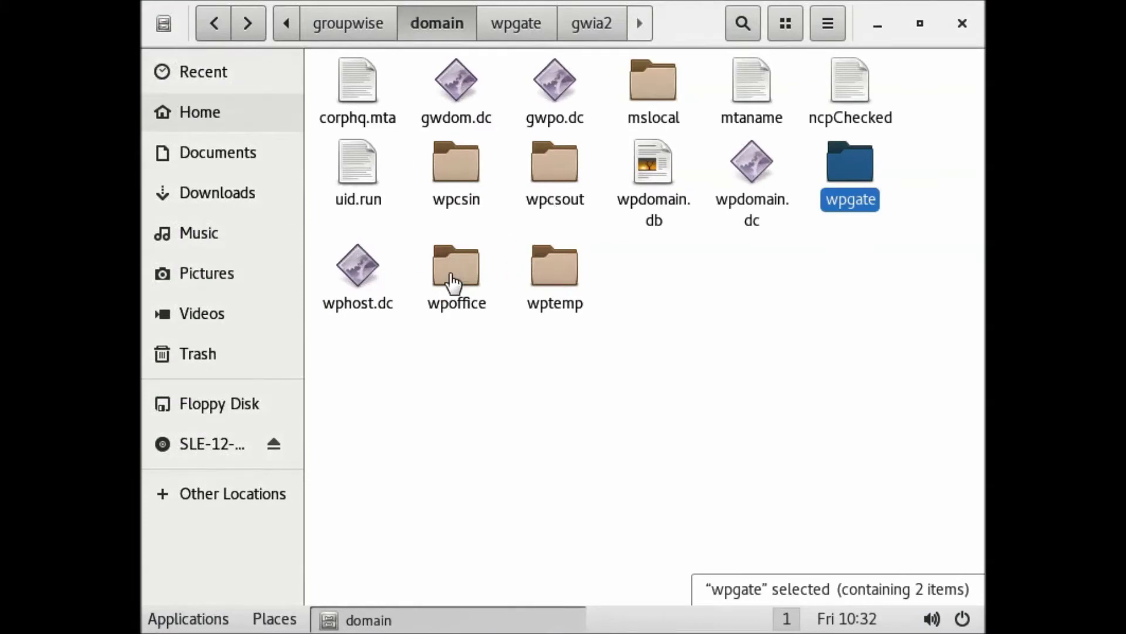
# Inspect the contents of the wpcsin and mslocal folders, returning to the domain folder each time.
pyautogui.click(454, 186)
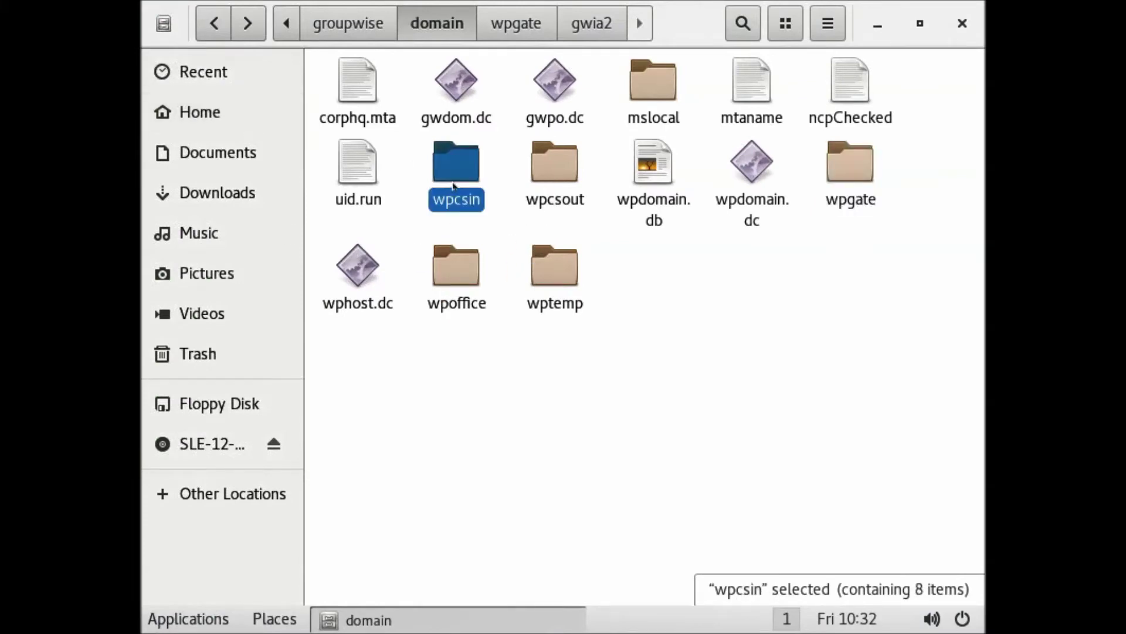
pyautogui.click(557, 174)
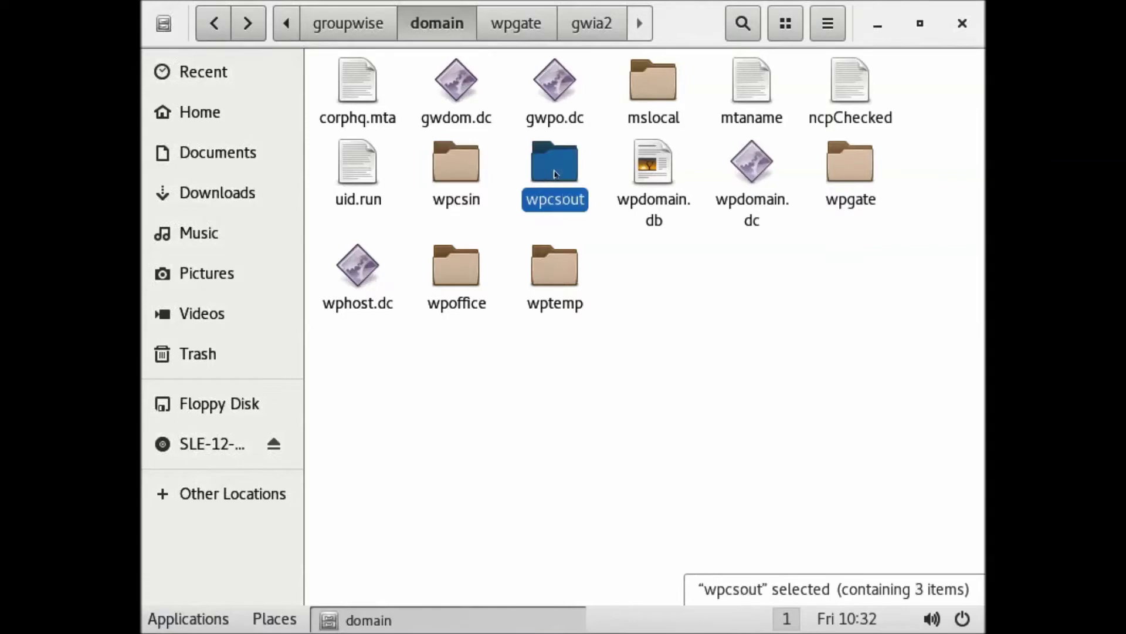
pyautogui.click(649, 97)
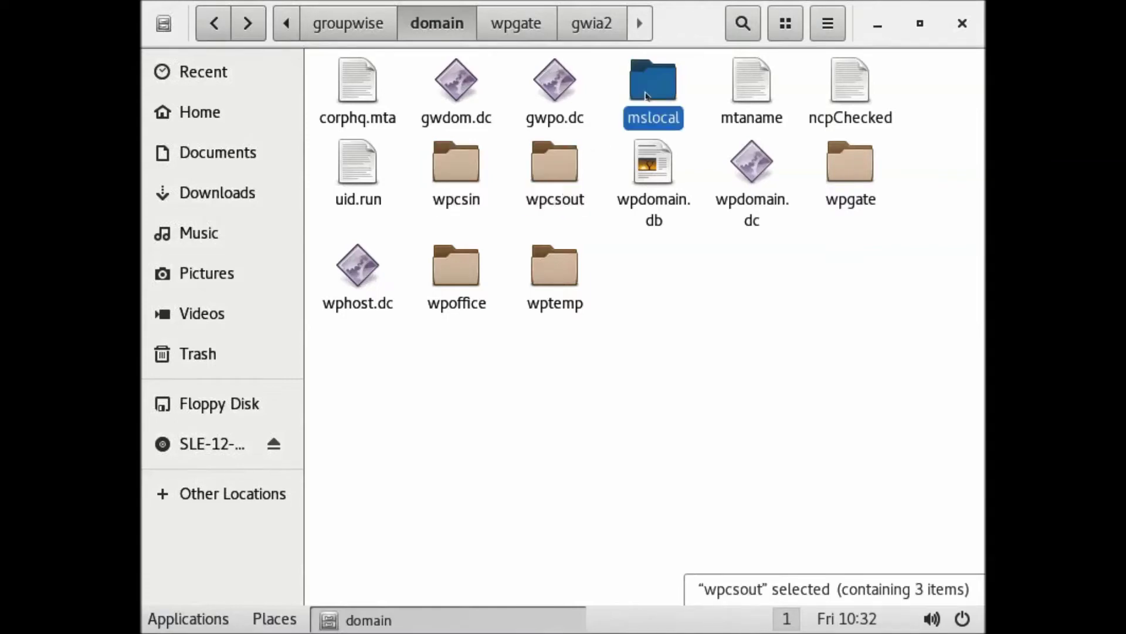
pyautogui.doubleClick(450, 179)
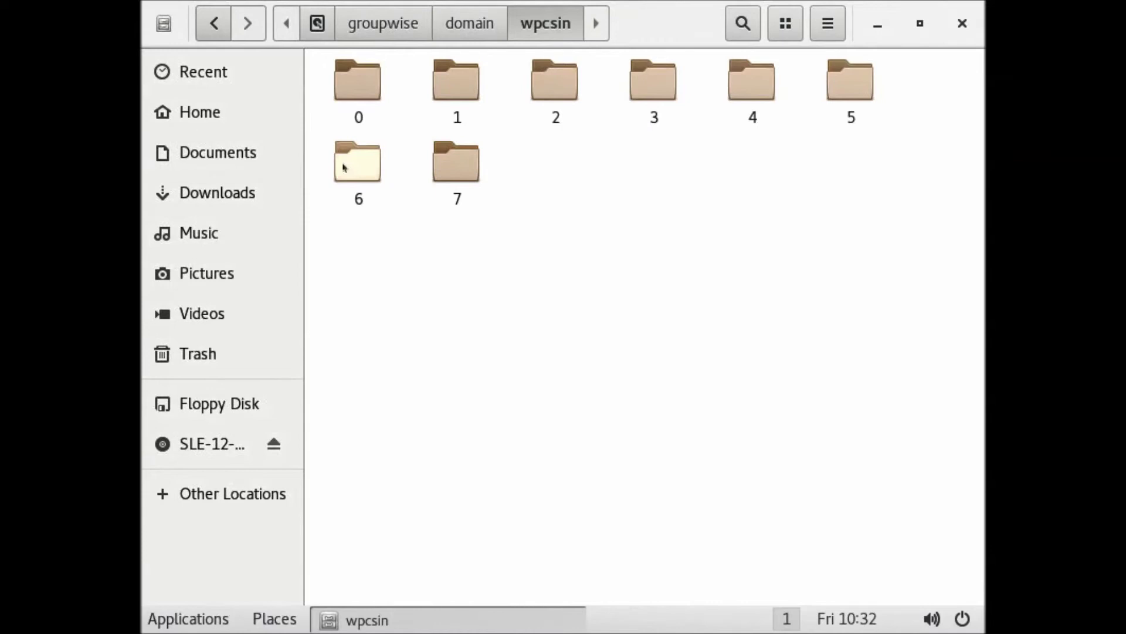
pyautogui.click(469, 24)
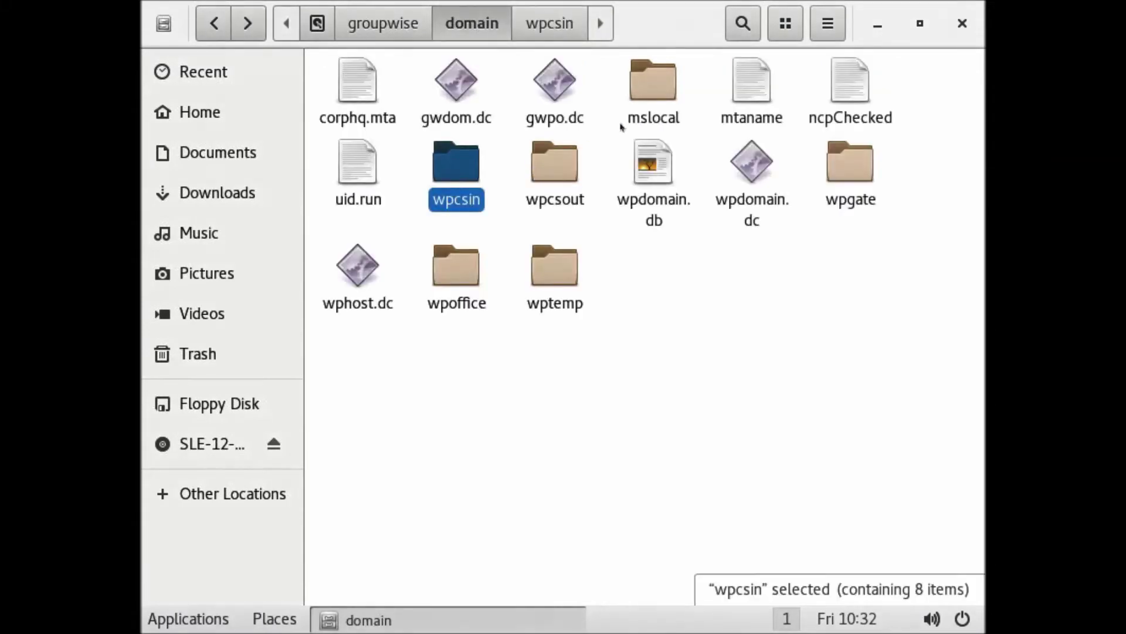
pyautogui.doubleClick(640, 97)
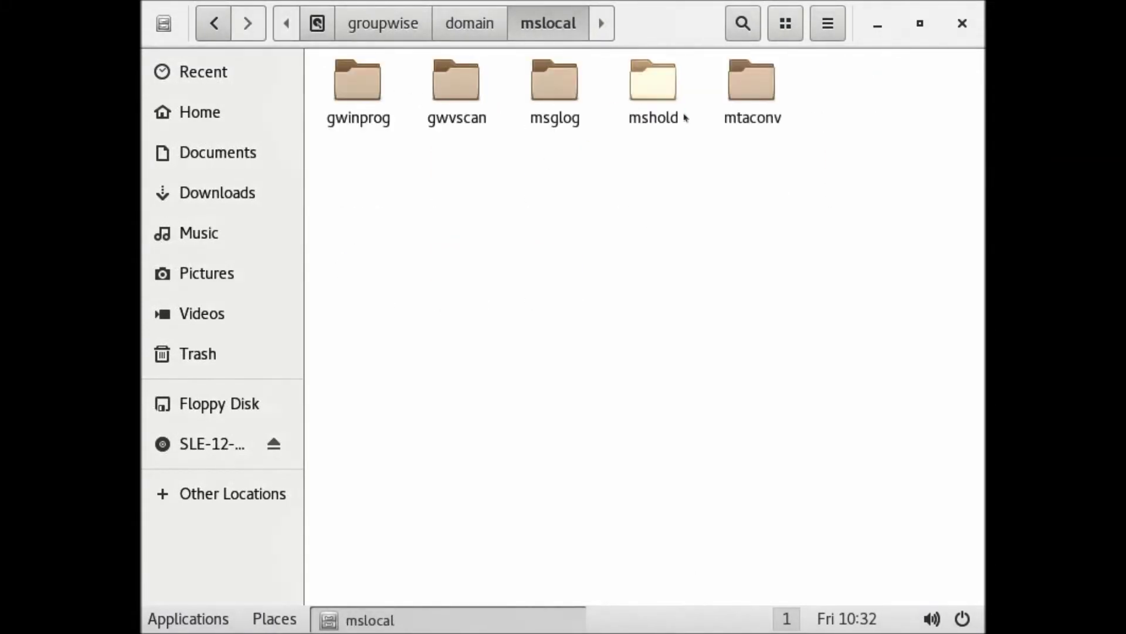
pyautogui.click(468, 26)
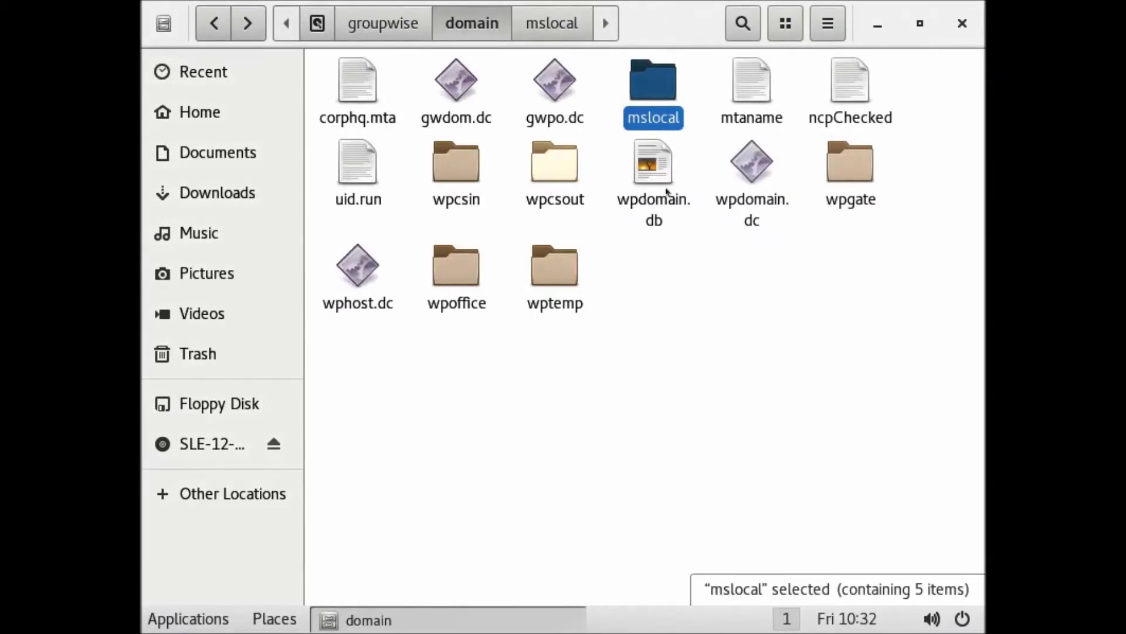
# Open the gwia2 folder inside wpgate.
pyautogui.doubleClick(839, 174)
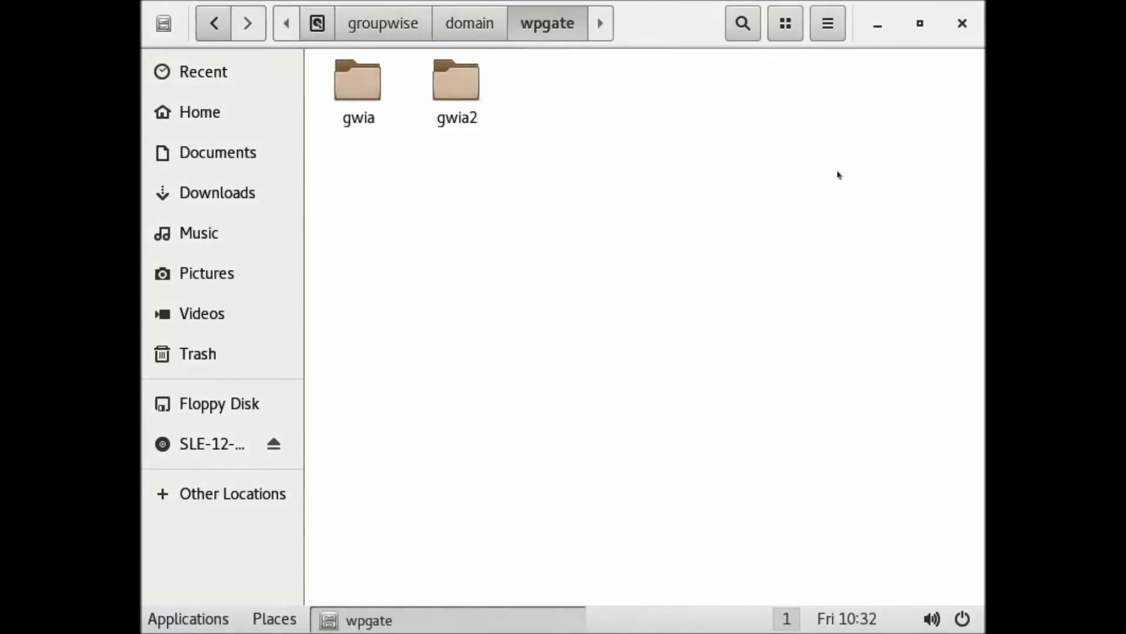
pyautogui.click(438, 86)
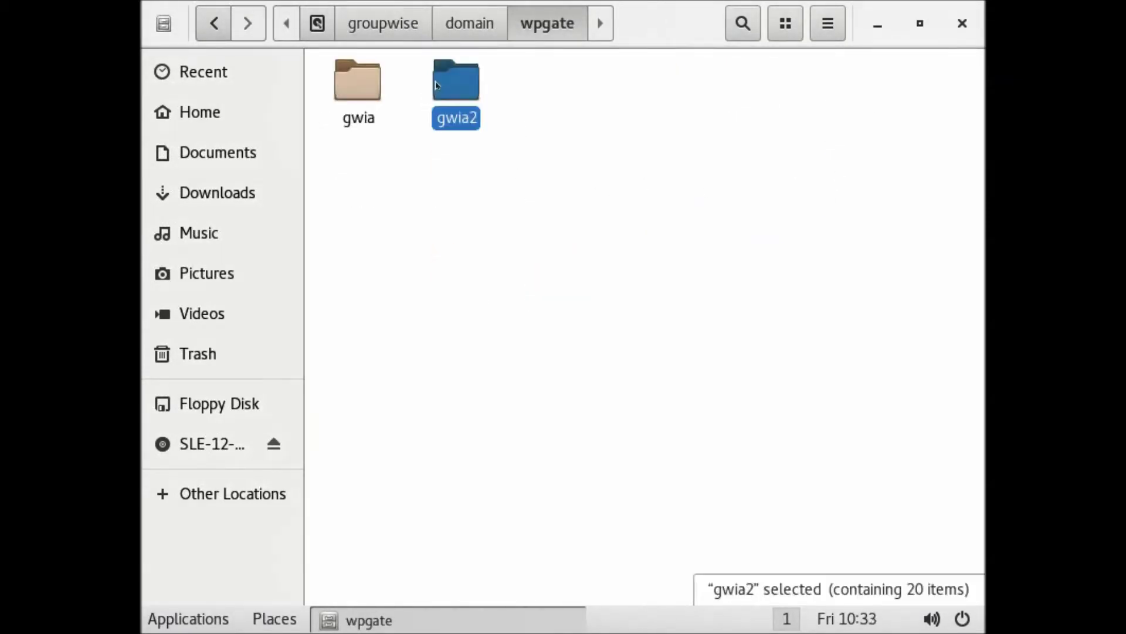
pyautogui.doubleClick(457, 87)
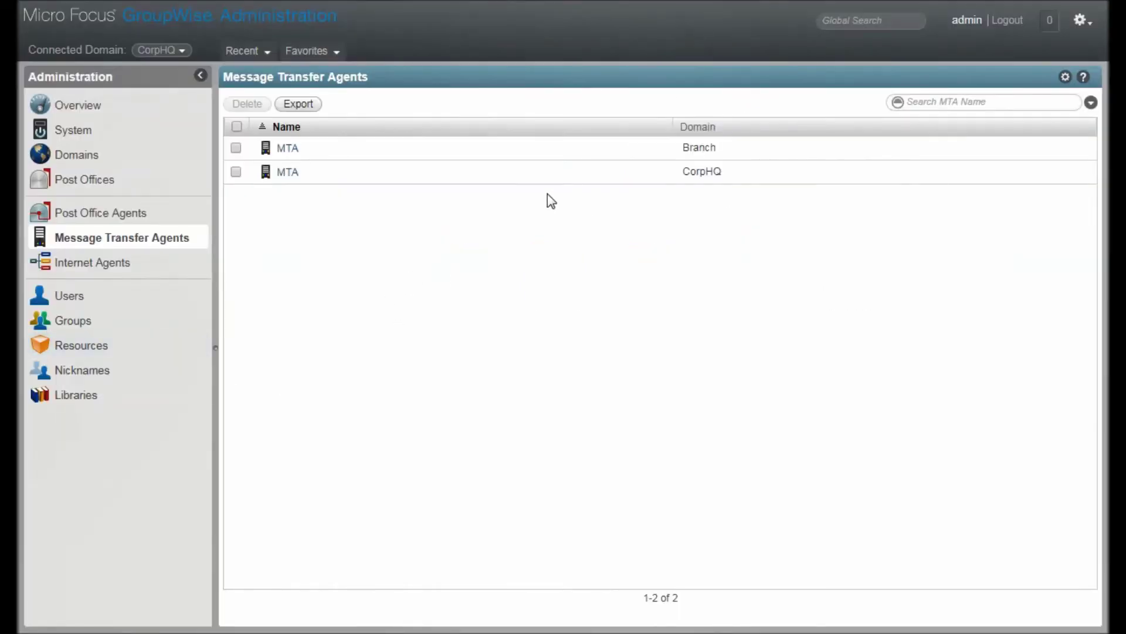
# Open the CorpHQ MTA's properties, keep Linux as its platform, and view its Agent Settings.
pyautogui.click(287, 173)
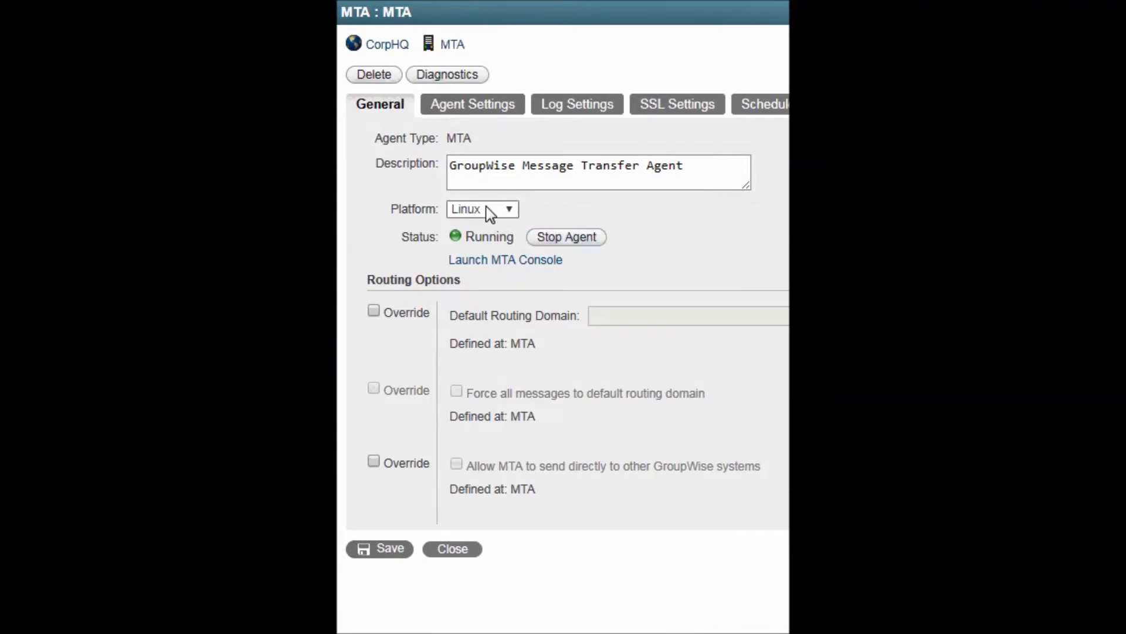
pyautogui.click(507, 210)
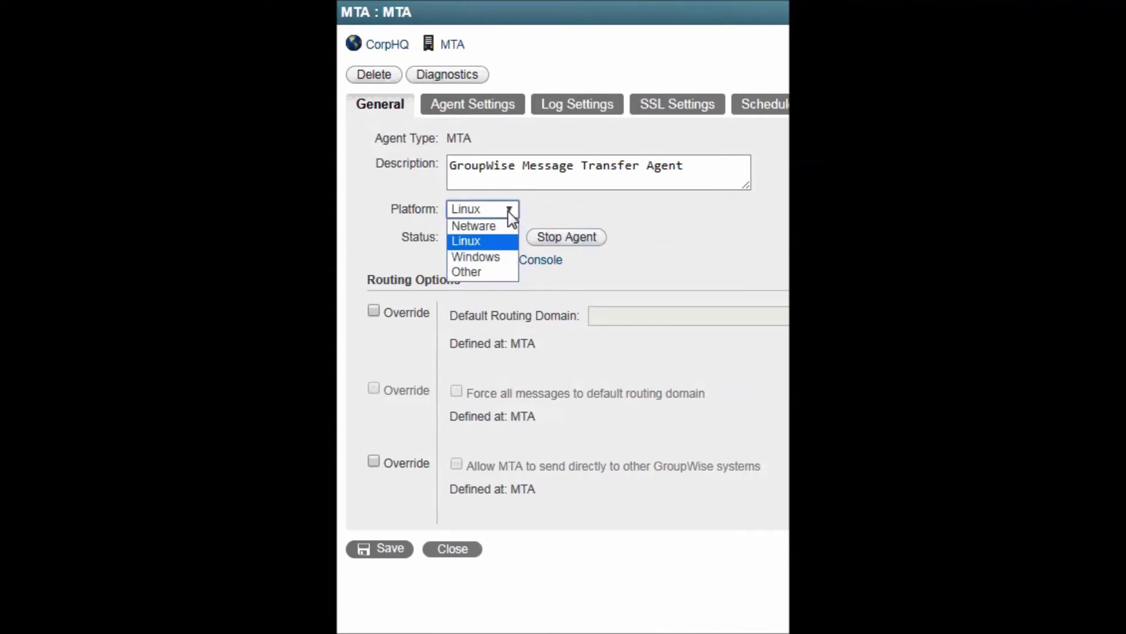
pyautogui.click(498, 242)
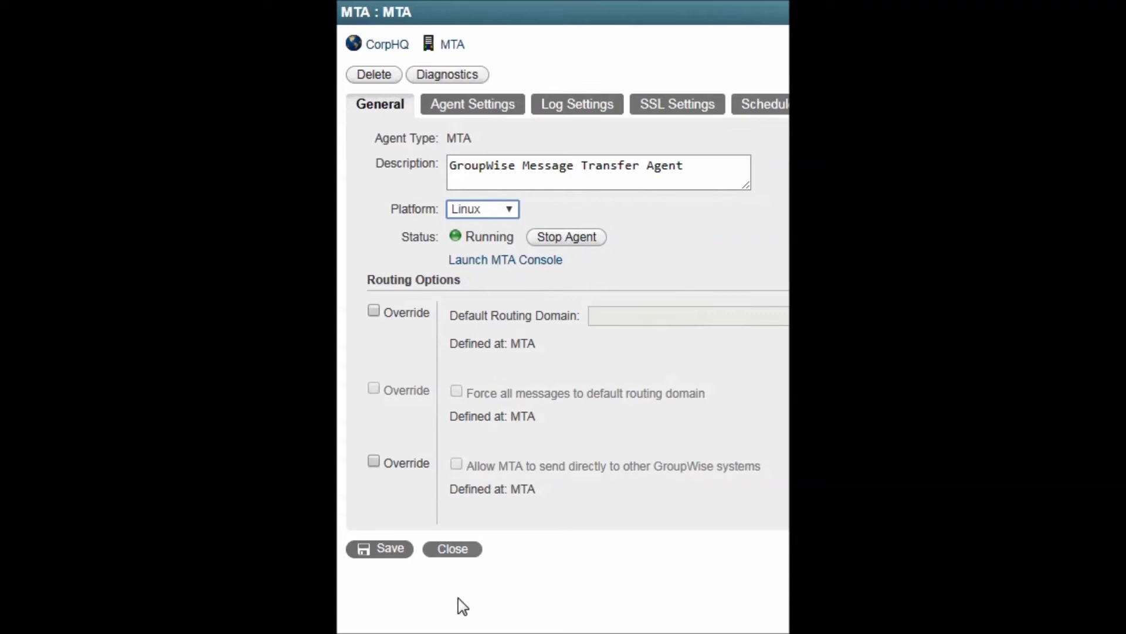
pyautogui.click(469, 104)
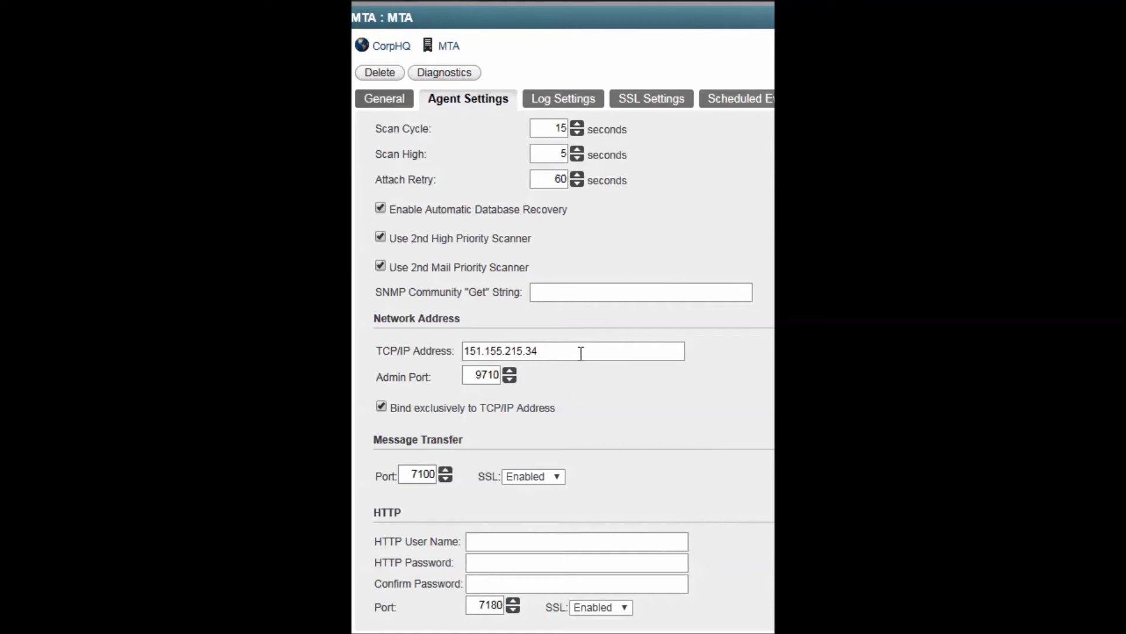
# Keep the message transfer SSL option set to Enabled.
pyautogui.moveTo(580, 351); pyautogui.dragTo(494, 374)
pyautogui.click(508, 476)
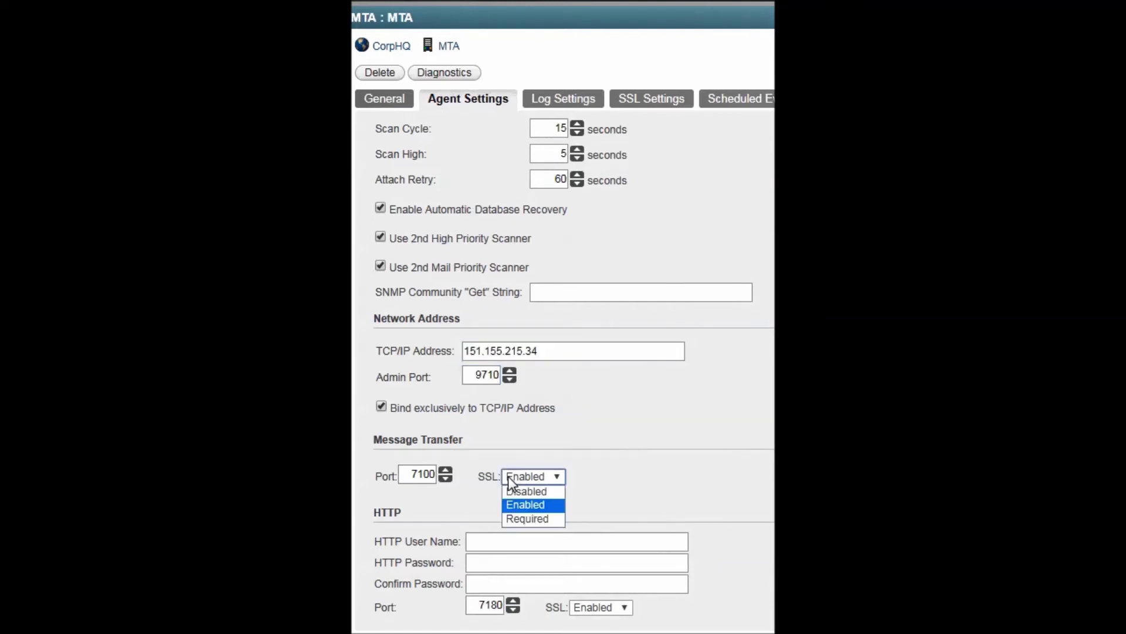
pyautogui.click(520, 506)
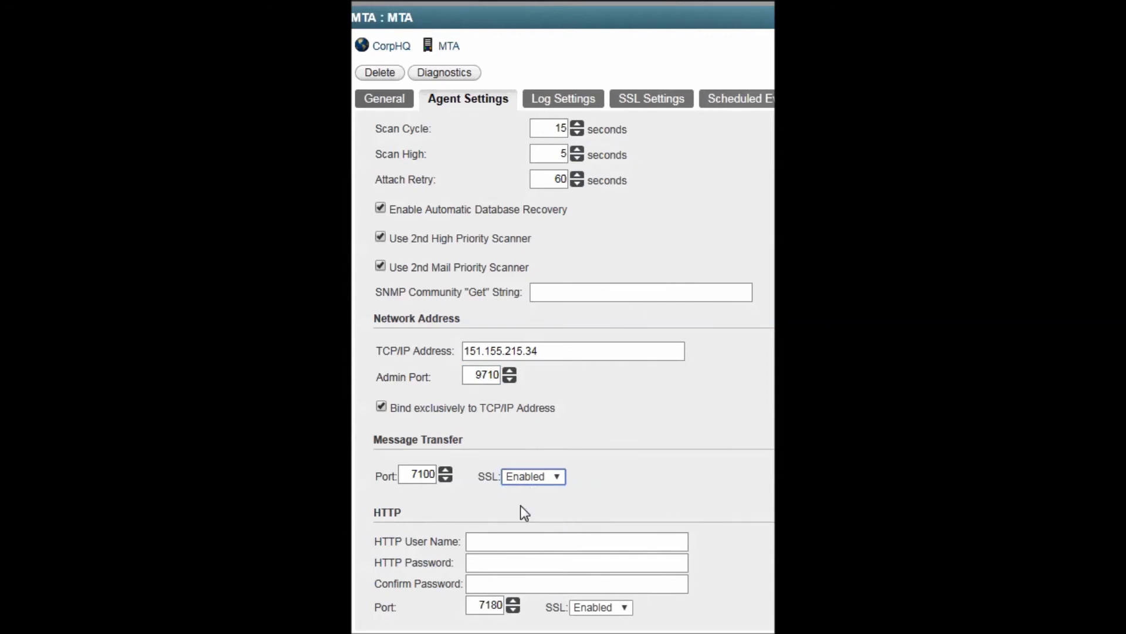
# Fill in the HTTP user name and enter the HTTP password in both password fields.
pyautogui.click(491, 544)
pyautogui.write('user')
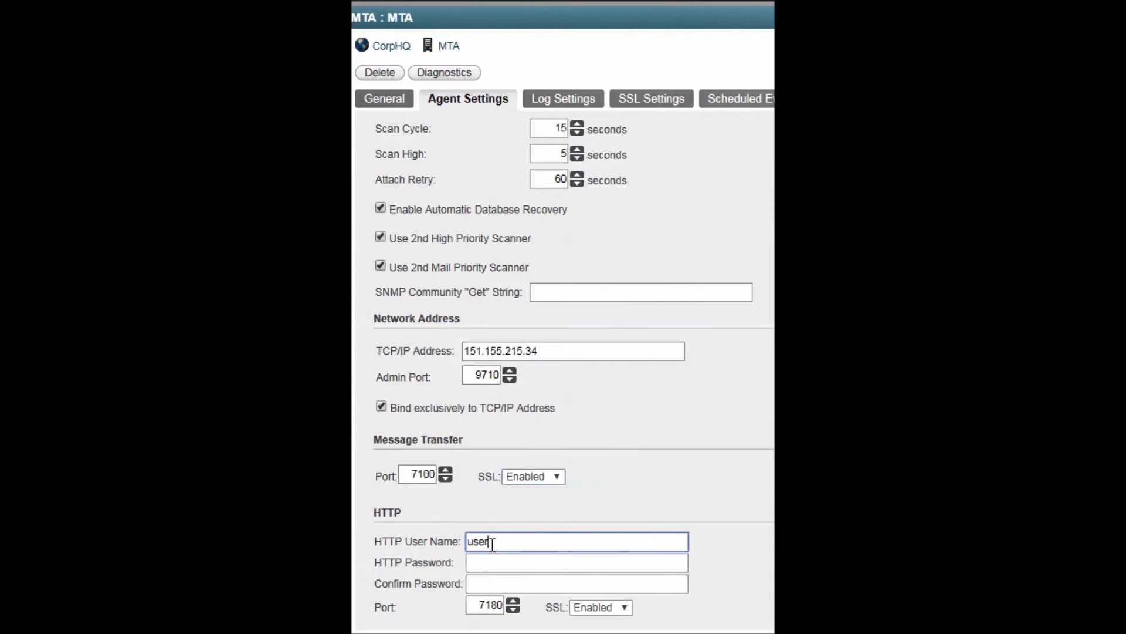
pyautogui.press('Tab')
pyautogui.write('pwd1')
pyautogui.press('Tab')
pyautogui.write('pwd1')
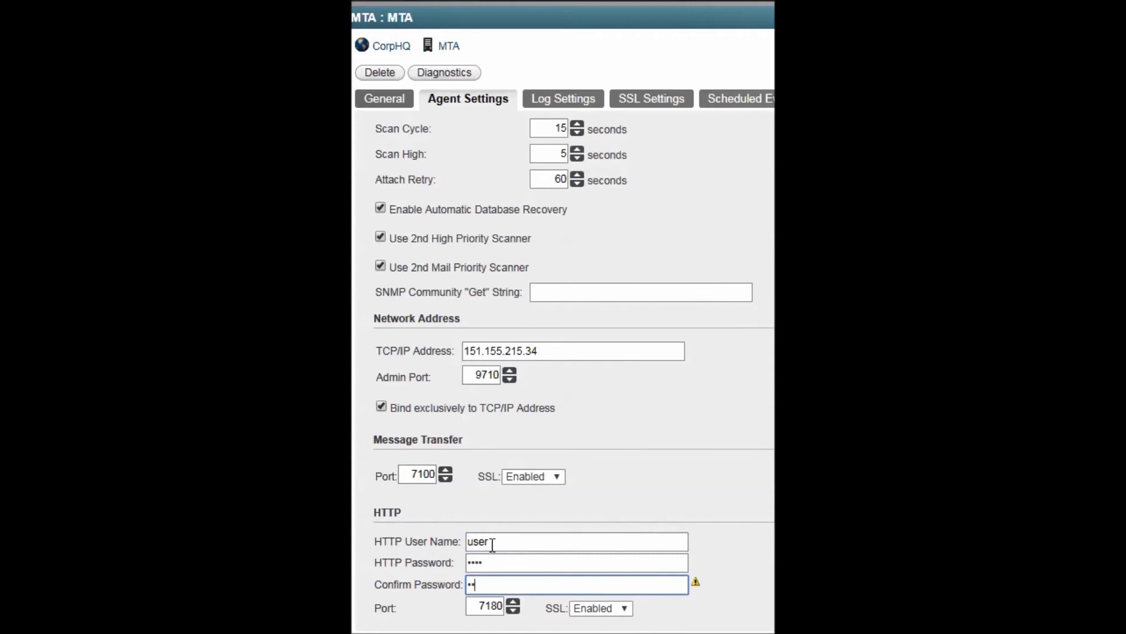
pyautogui.scroll(-1, 458, 563)
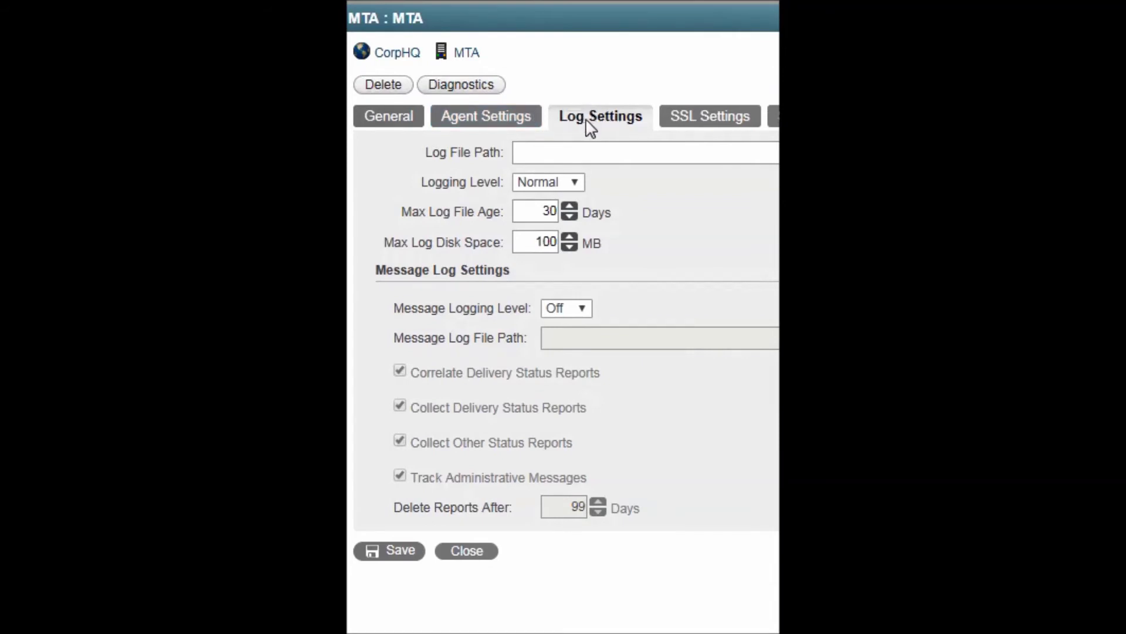
# Set Logging Level to Verbose and Message Logging Level to Full.
pyautogui.click(573, 184)
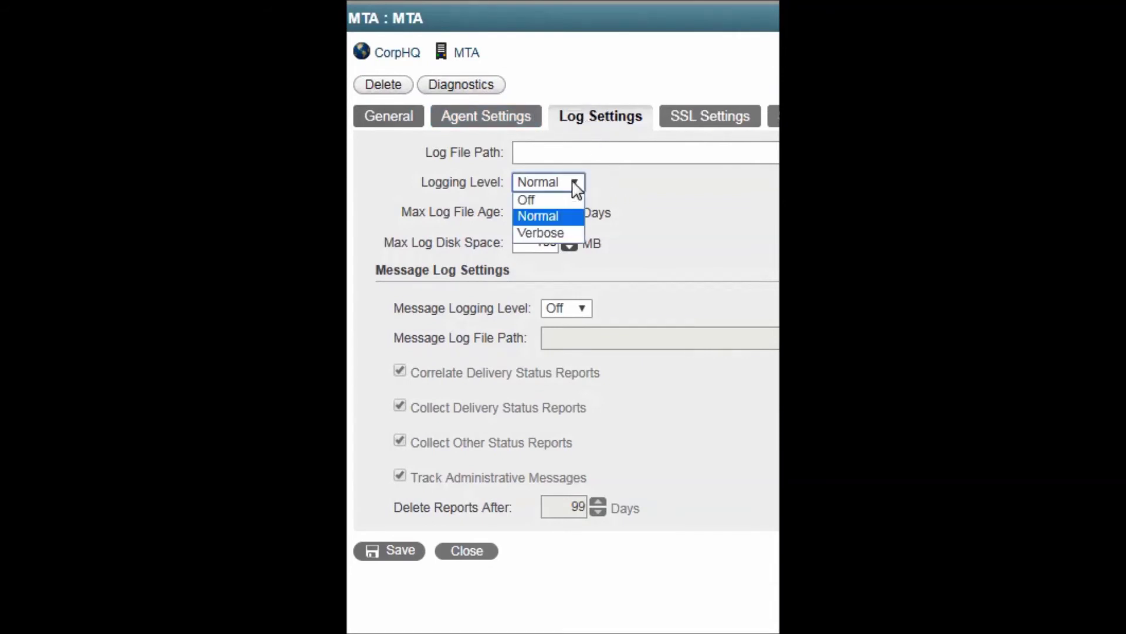
pyautogui.click(572, 232)
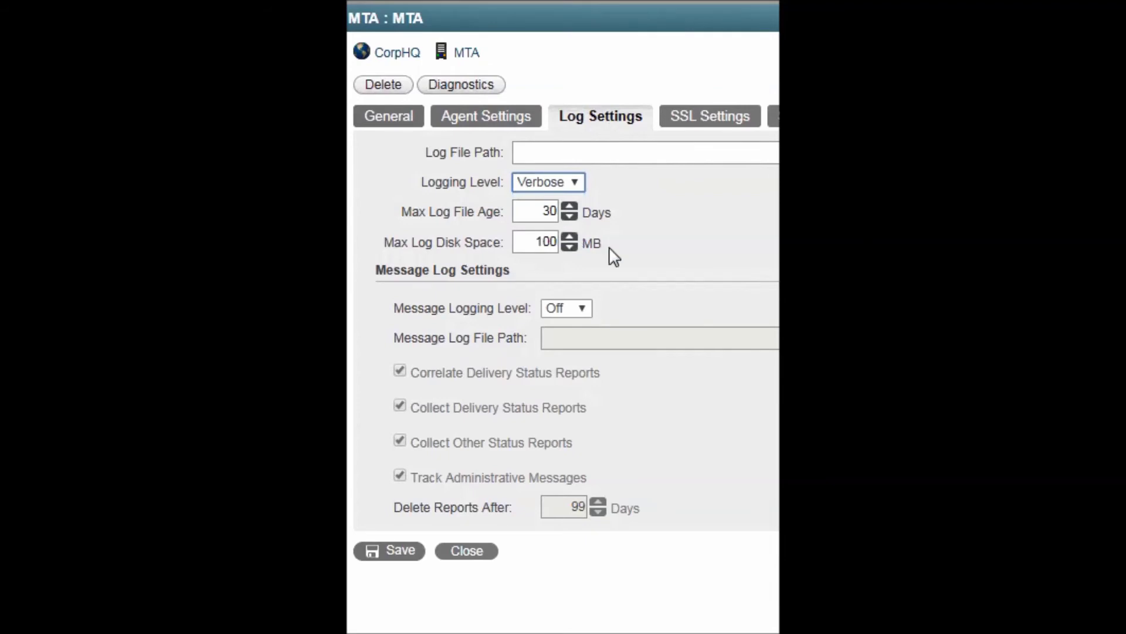
pyautogui.click(583, 307)
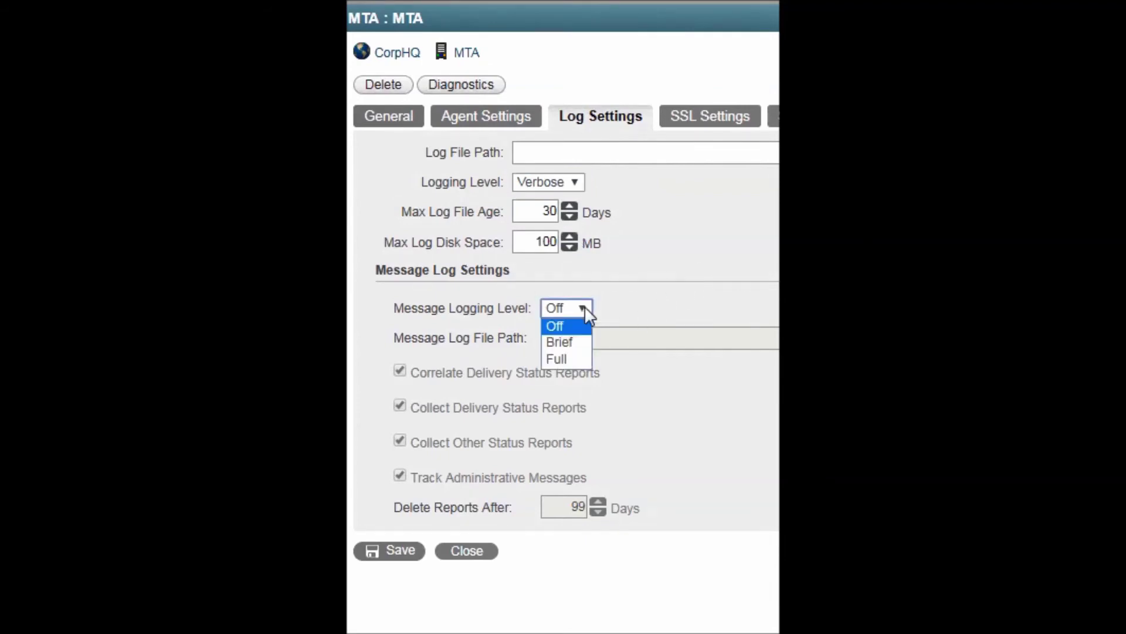
pyautogui.click(572, 358)
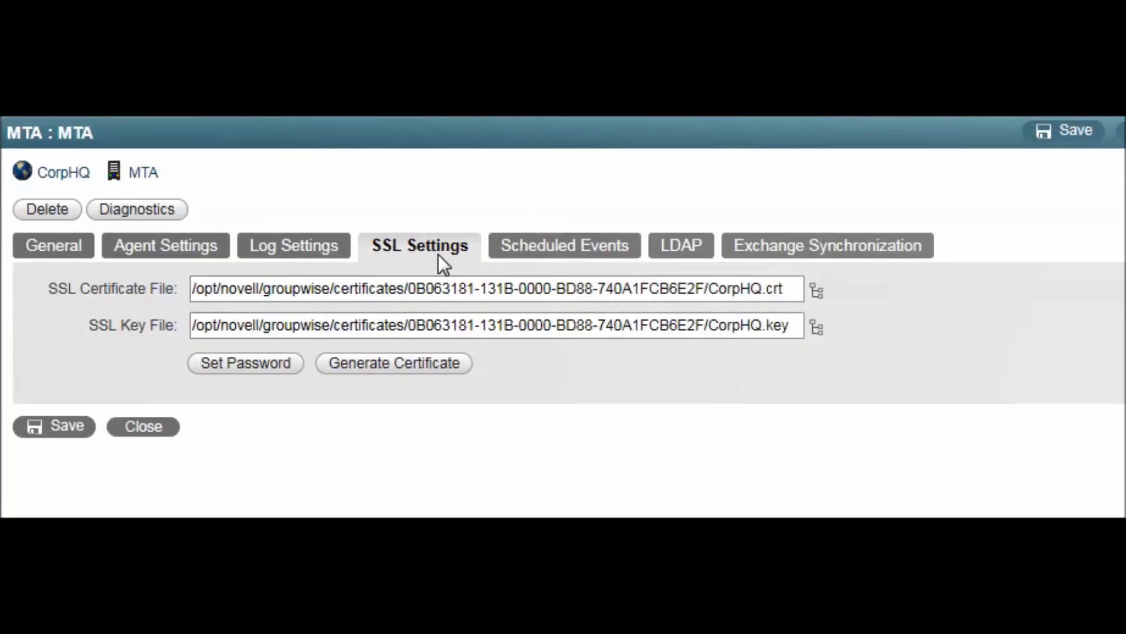
# Check Scheduled Events, toggle Enable LDAP off and back on, and review the LDAP SSL options.
pyautogui.click(400, 247)
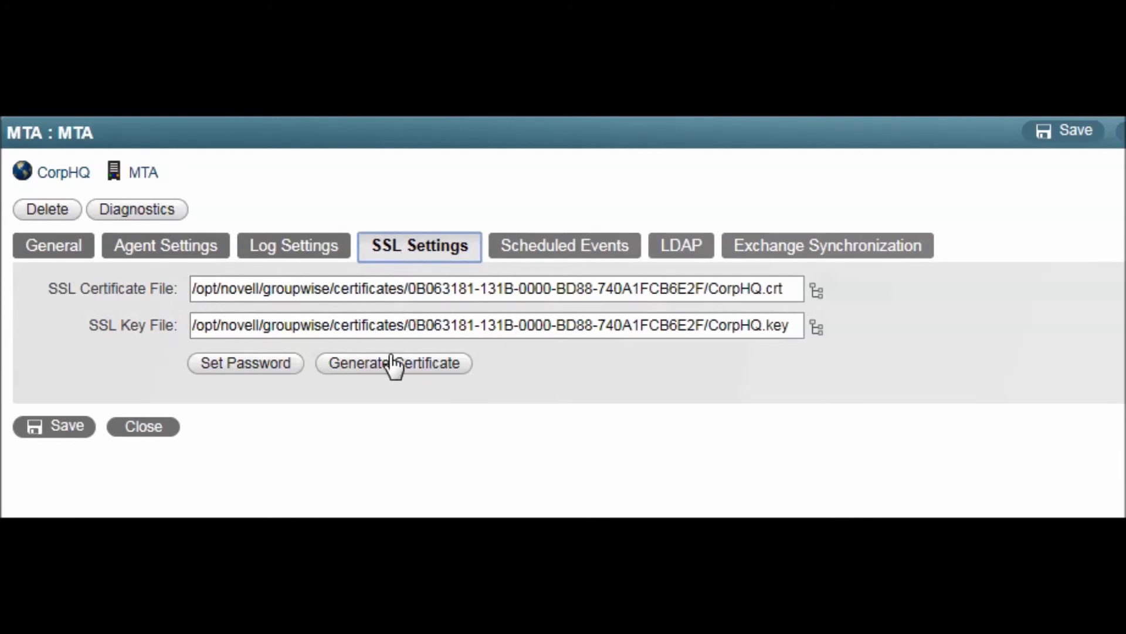
pyautogui.click(526, 244)
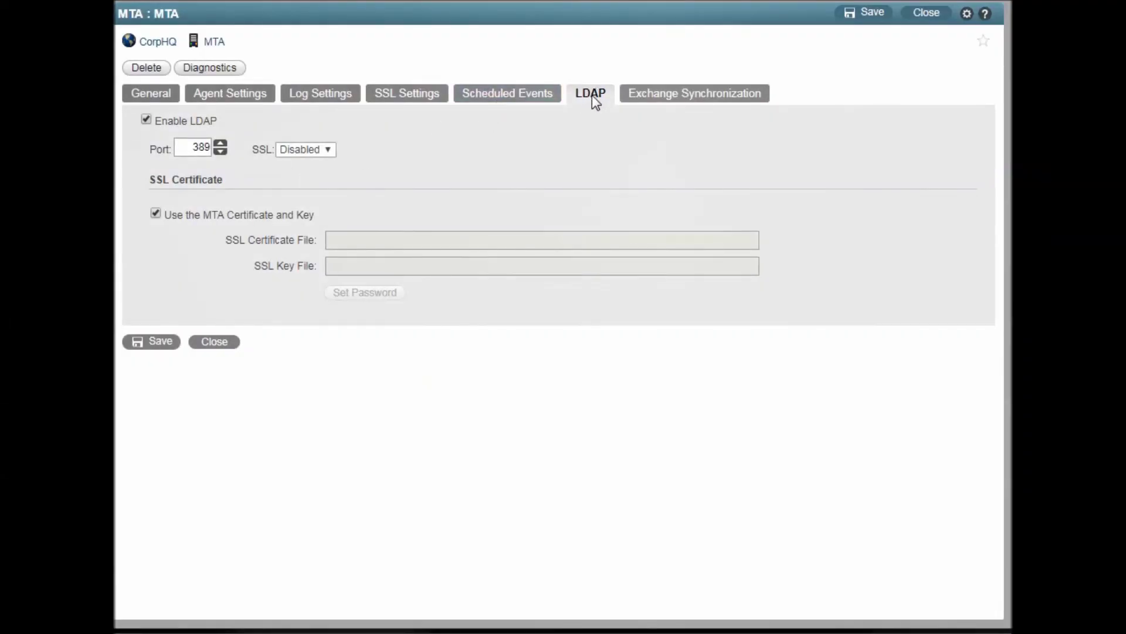
pyautogui.click(146, 121)
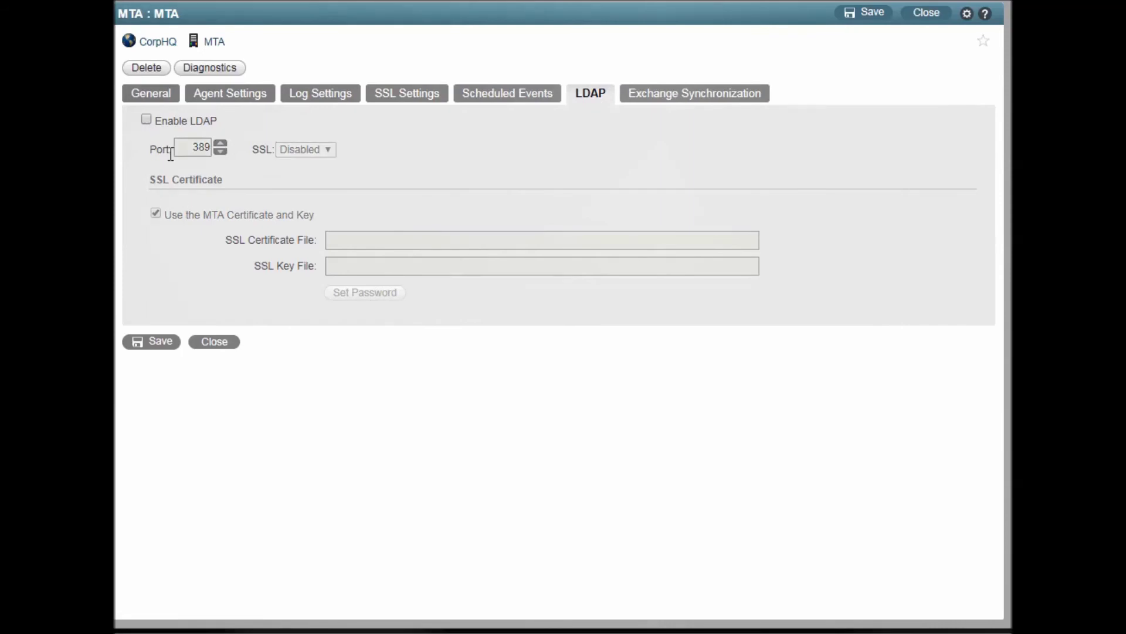
pyautogui.click(144, 119)
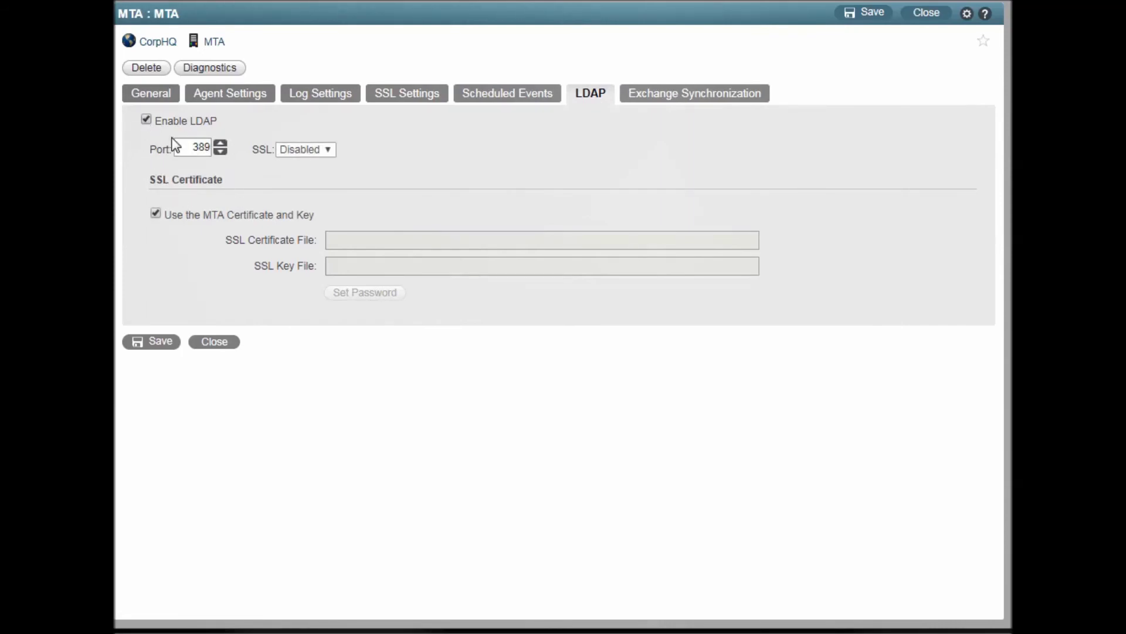
pyautogui.click(323, 147)
pyautogui.click(702, 103)
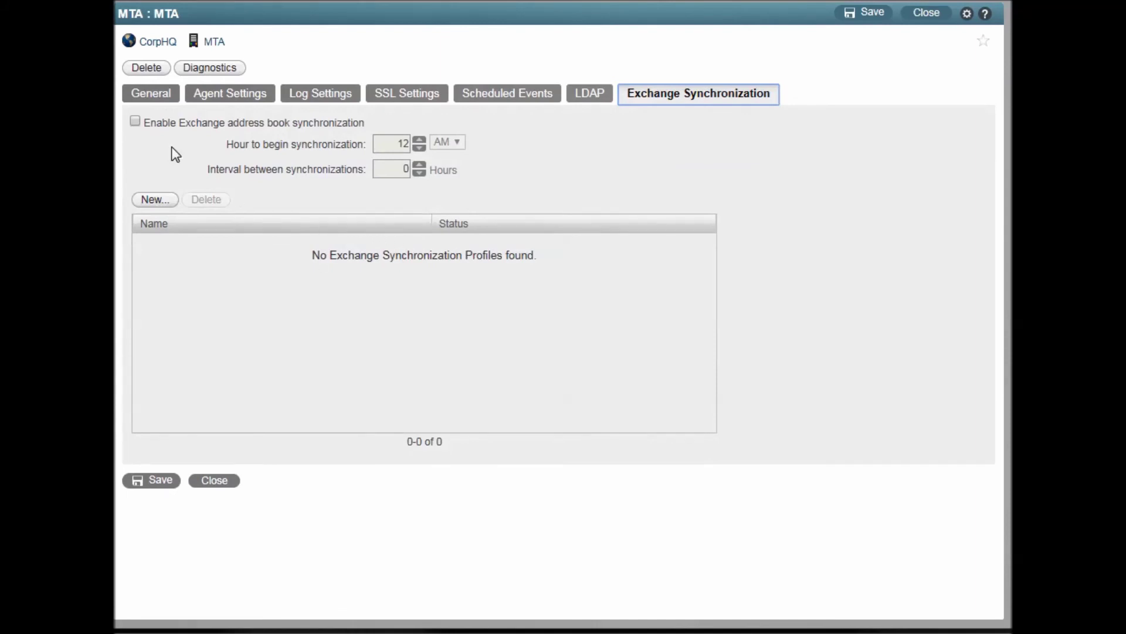
# Enable Exchange address book synchronization, then review the Diagnostics attribute table and close it with OK.
pyautogui.click(135, 121)
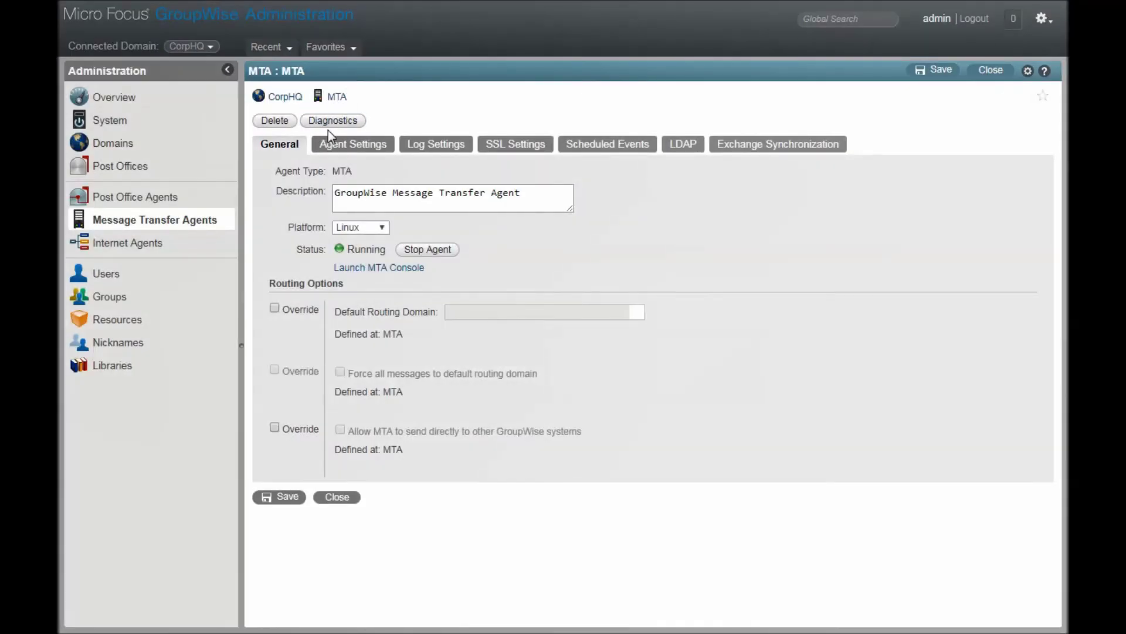
pyautogui.click(325, 124)
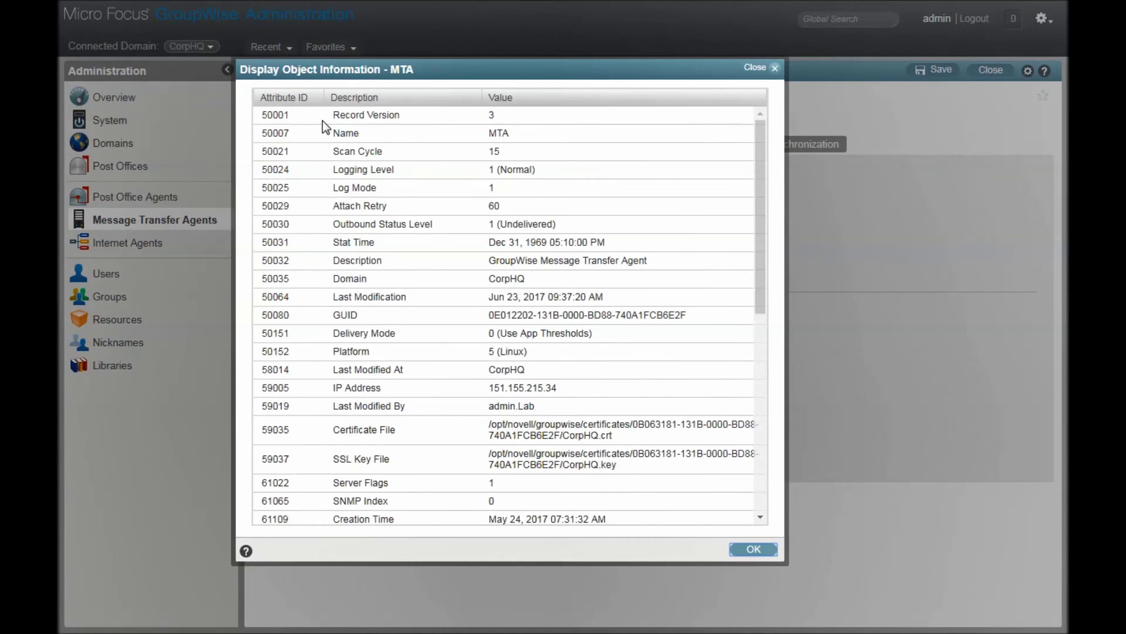
pyautogui.moveTo(761, 165); pyautogui.dragTo(780, 467)
pyautogui.click(744, 548)
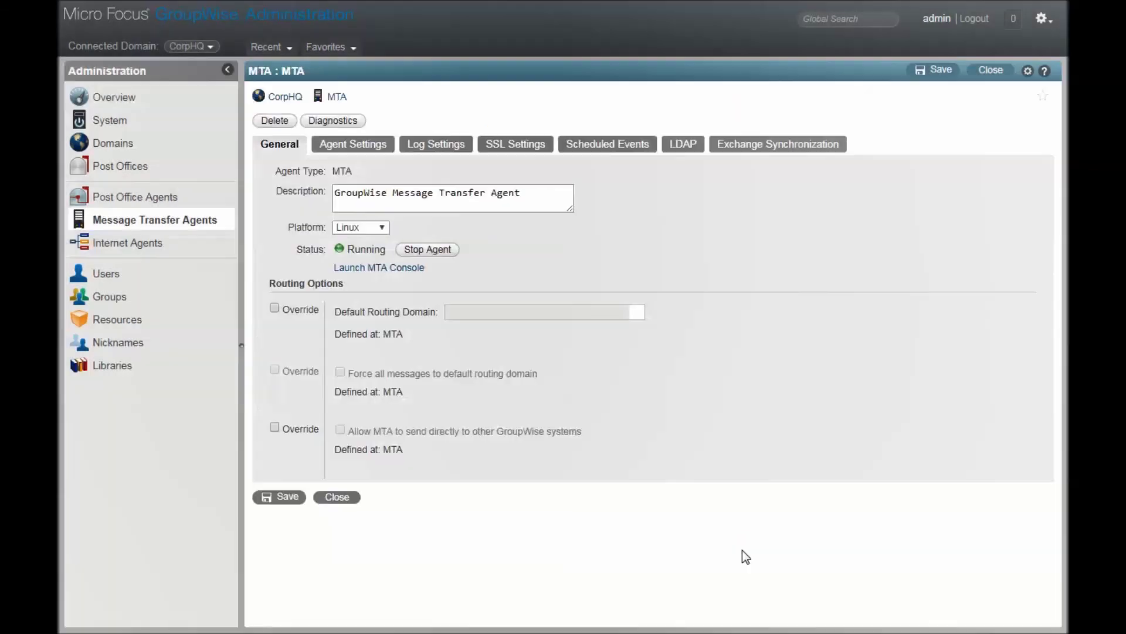